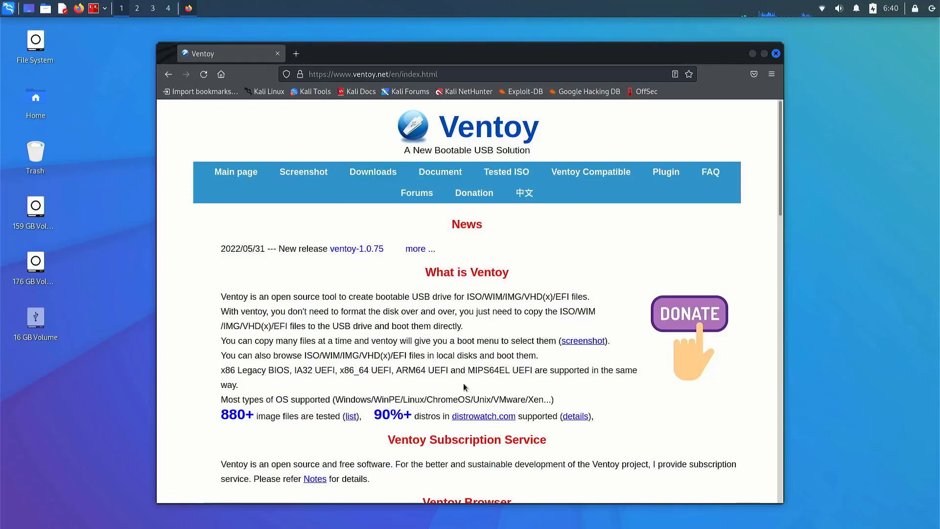
Step: Copy the ventoy-1.0.75-linux.tar.gz link from Ventoy's GitHub releases page, then minimize Firefox
{"action": "left_click", "coordinate": [369, 179]}
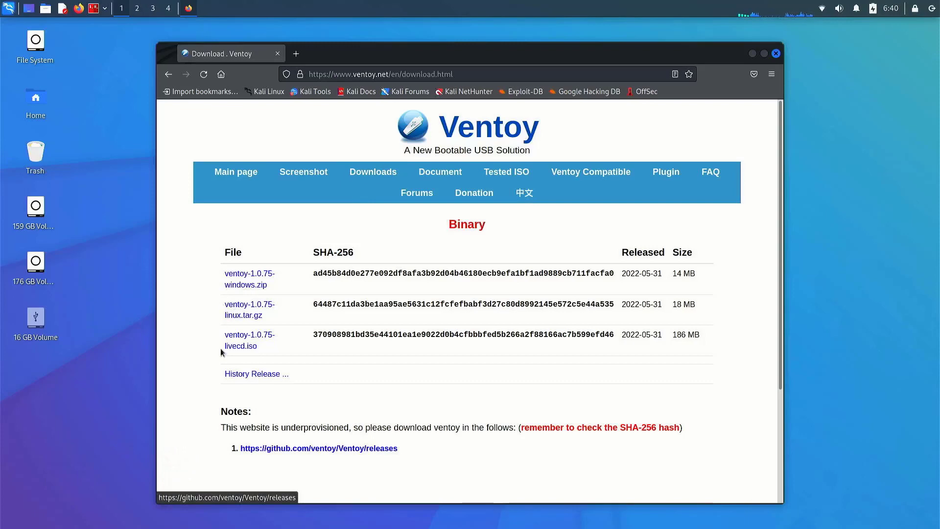
{"action": "left_click", "coordinate": [233, 309]}
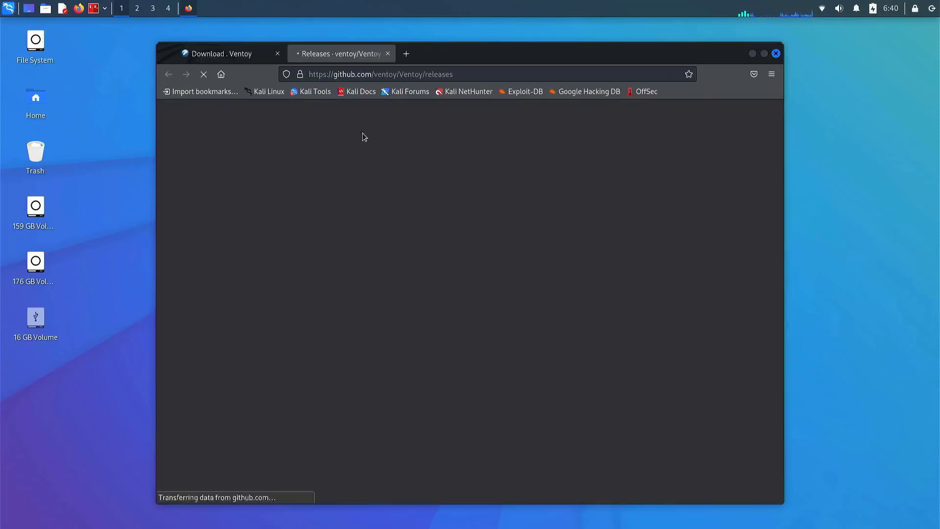
{"action": "scroll", "coordinate": [411, 338], "scroll_direction": "down", "scroll_amount": 5}
{"action": "scroll", "coordinate": [411, 338], "scroll_direction": "down", "scroll_amount": 4}
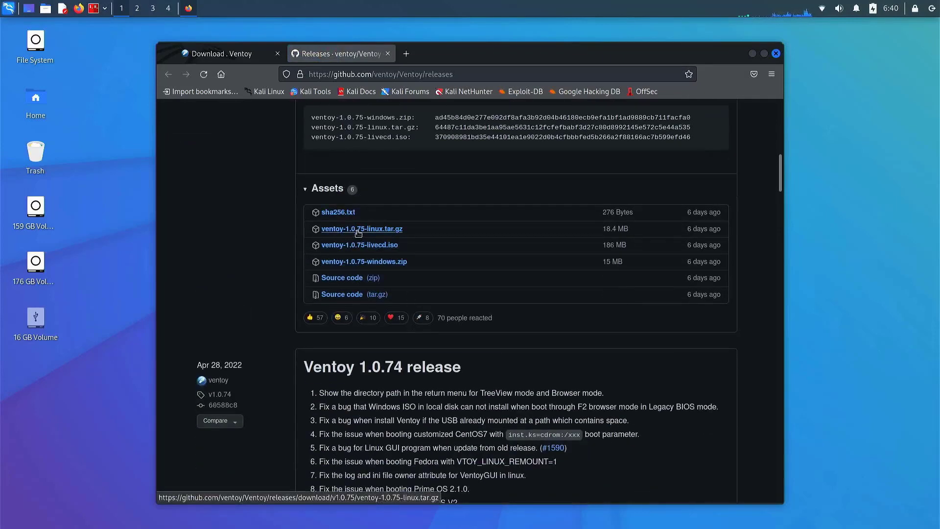
{"action": "right_click", "coordinate": [358, 233]}
{"action": "left_click", "coordinate": [392, 319]}
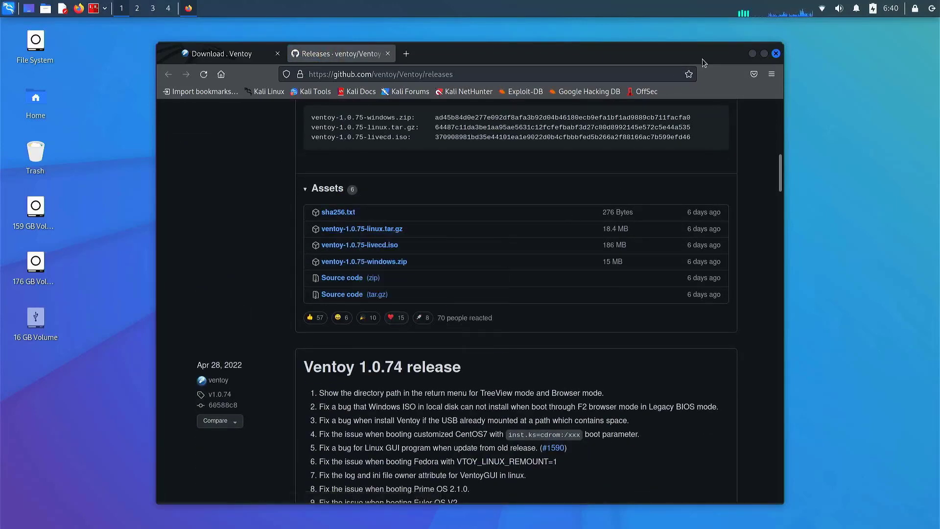
{"action": "left_click", "coordinate": [753, 53]}
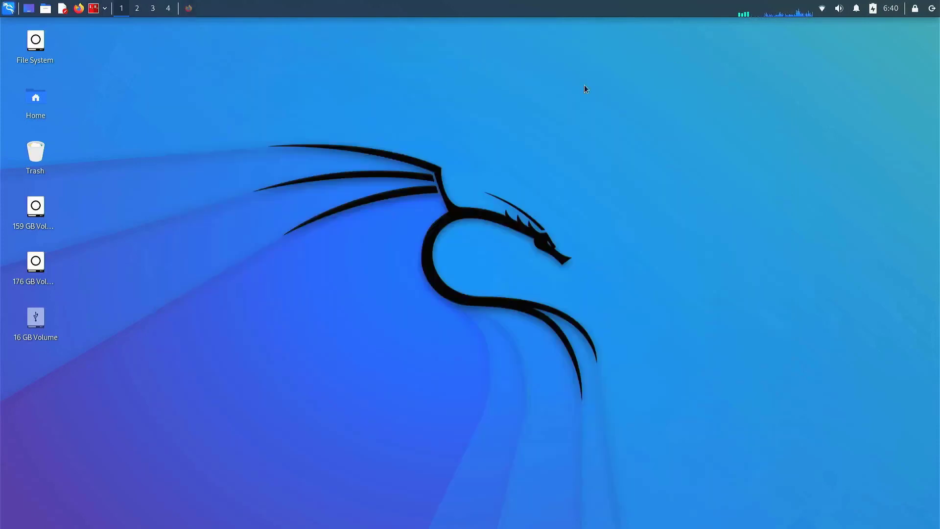
Step: Download the copied ventoy-1.0.75-linux.tar.gz link with wget in a new terminal
{"action": "left_click", "coordinate": [94, 8]}
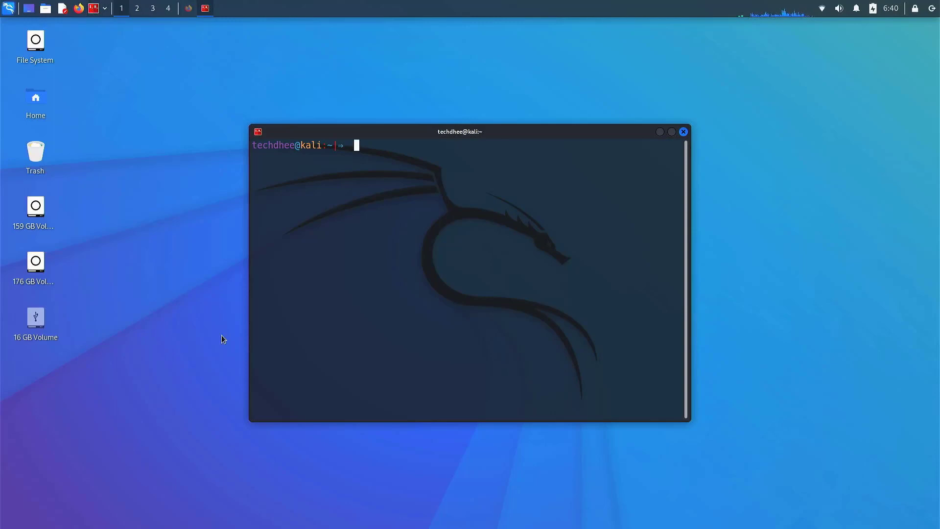
{"action": "type", "text": "wget"}
{"action": "key", "text": "ctrl+shift+v"}
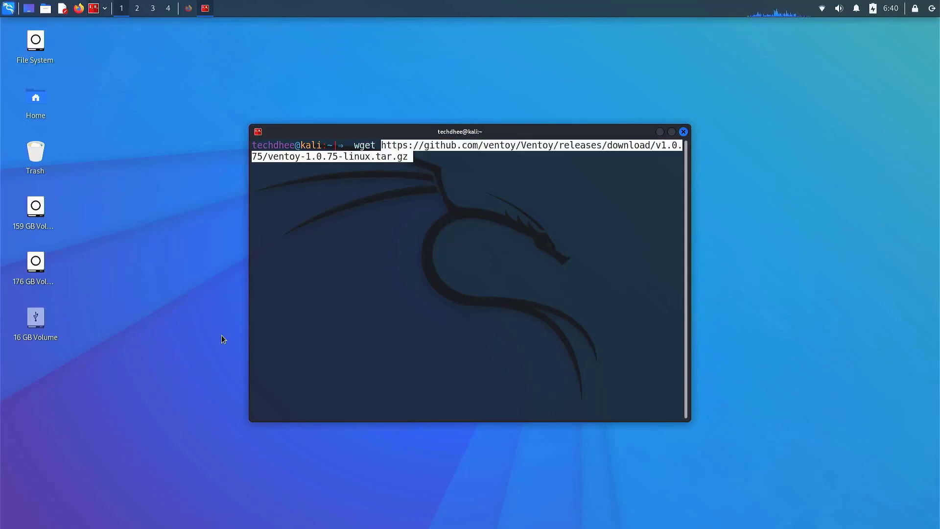
{"action": "key", "text": "Return"}
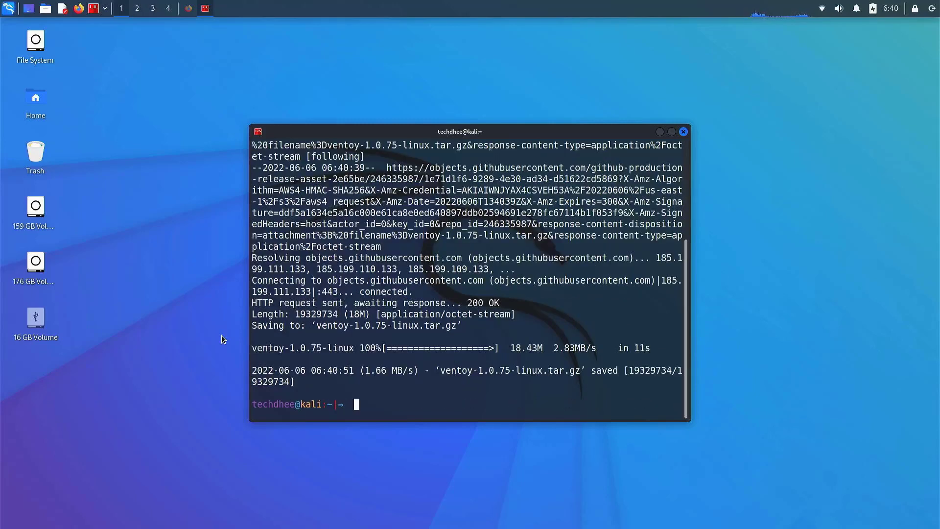
Step: List the home directory and extract ventoy-1.0.75-linux.tar.gz with tar zxvf
{"action": "key", "text": "ctrl+l"}
{"action": "type", "text": "ls"}
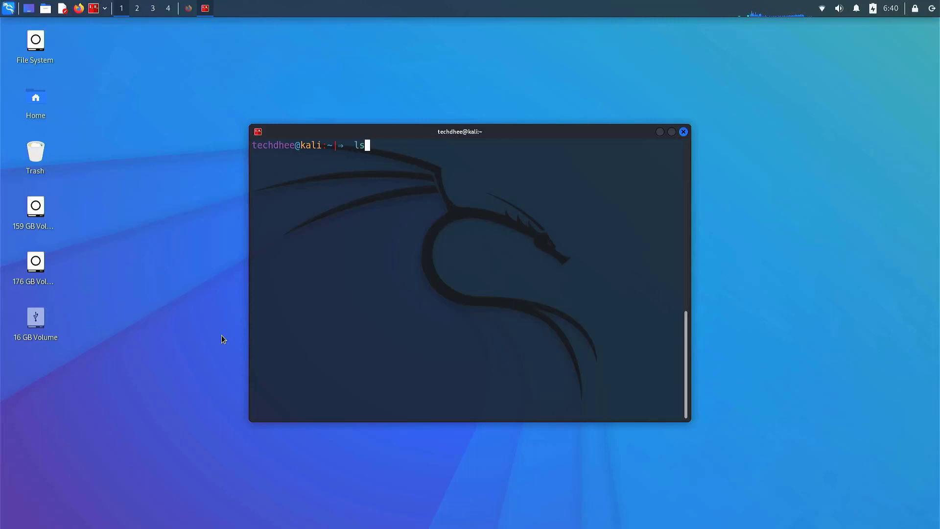
{"action": "key", "text": "Return"}
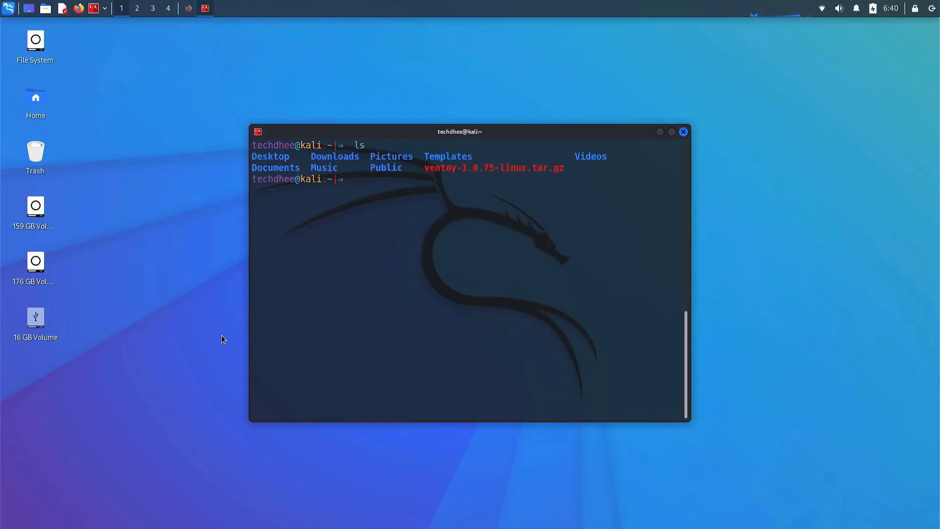
{"action": "type", "text": "tar zxvf ve"}
{"action": "key", "text": "Tab"}
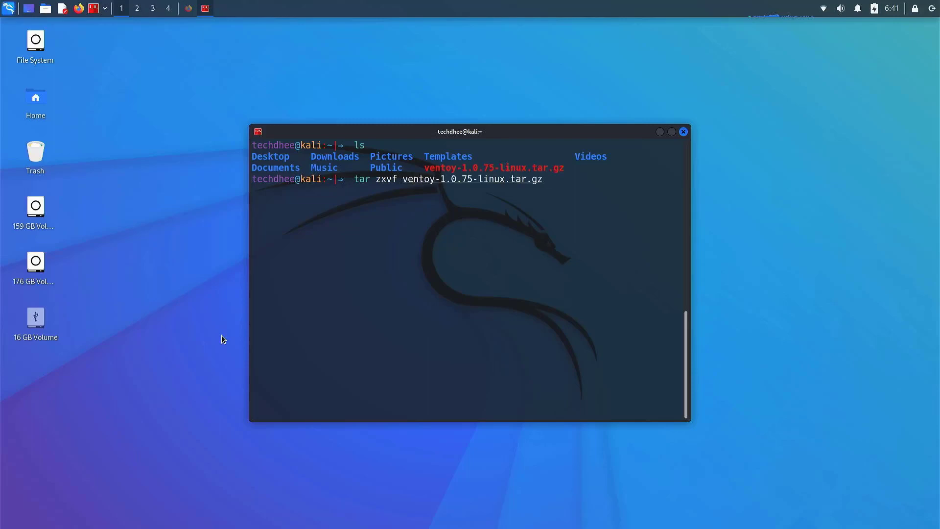
{"action": "key", "text": "Return"}
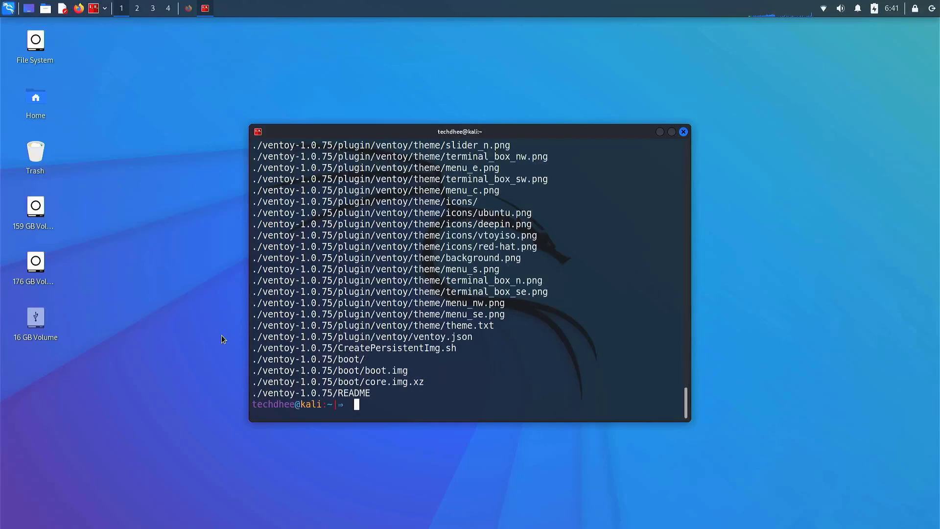
Step: Move into the extracted ventoy-1.0.75 folder and list its contents
{"action": "key", "text": "ctrl+l"}
{"action": "type", "text": "ls"}
{"action": "key", "text": "Return"}
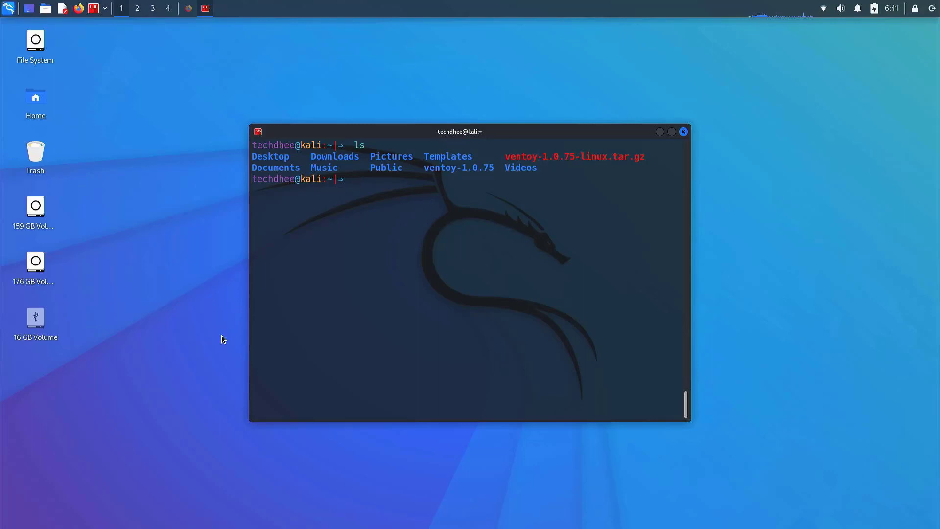
{"action": "type", "text": "cd ve"}
{"action": "key", "text": "Tab"}
{"action": "key", "text": "Return"}
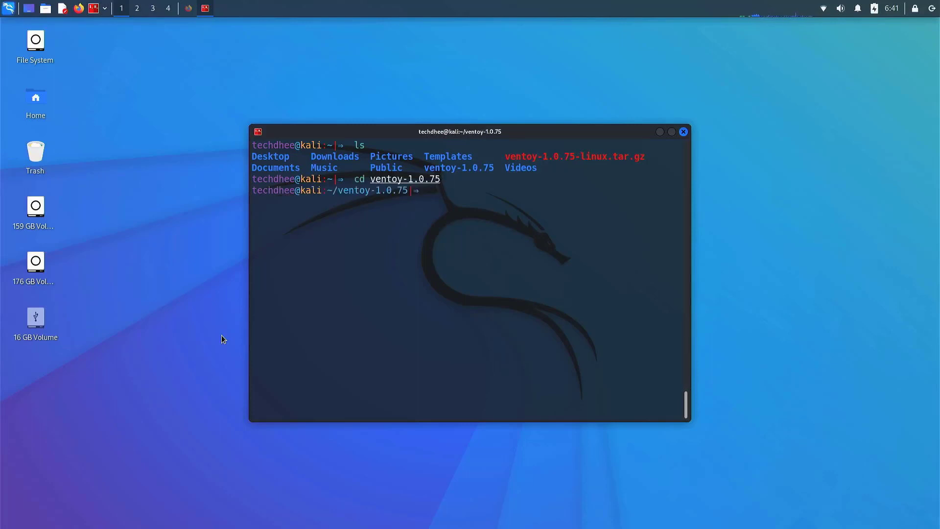
{"action": "key", "text": "ctrl+l"}
{"action": "type", "text": "ls"}
{"action": "key", "text": "Return"}
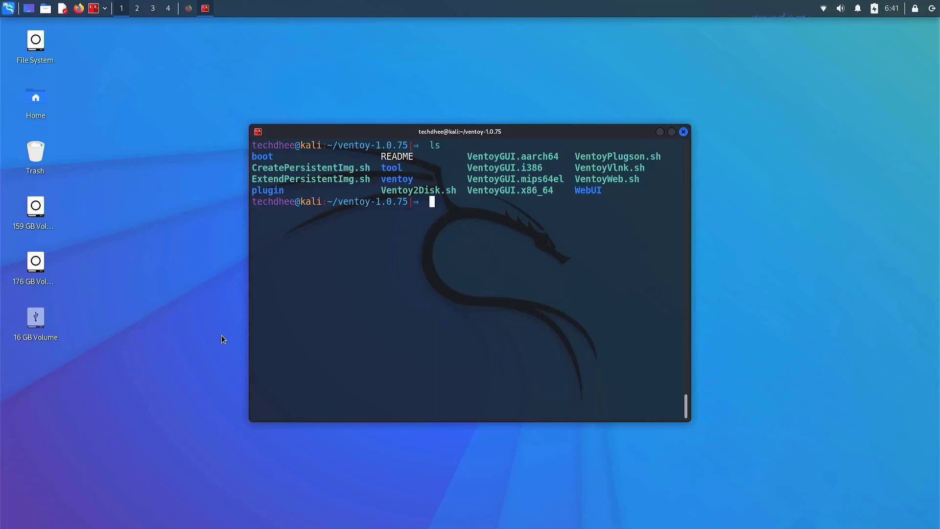
Step: Launch ./VentoyGUI.x86_64 and authenticate with the superuser password
{"action": "type", "text": "./VentoyGUI.x"}
{"action": "key", "text": "Tab"}
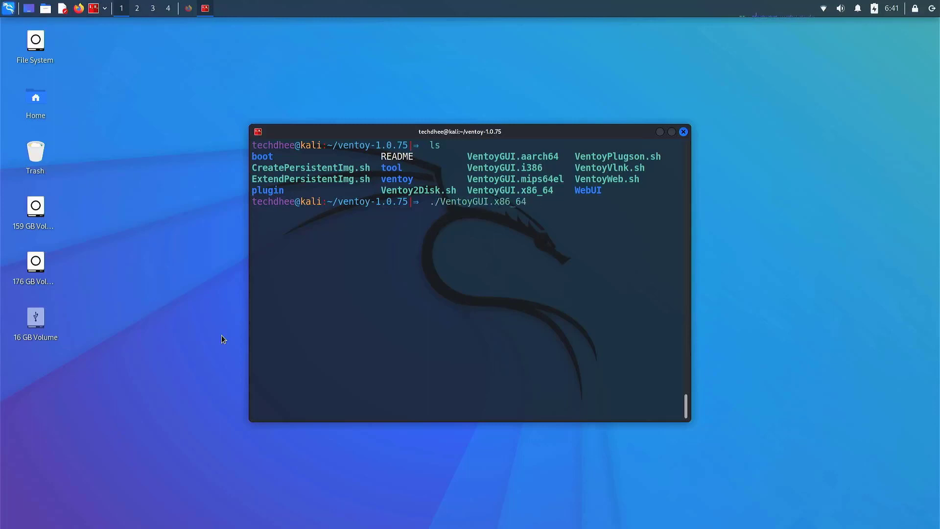
{"action": "key", "text": "Return"}
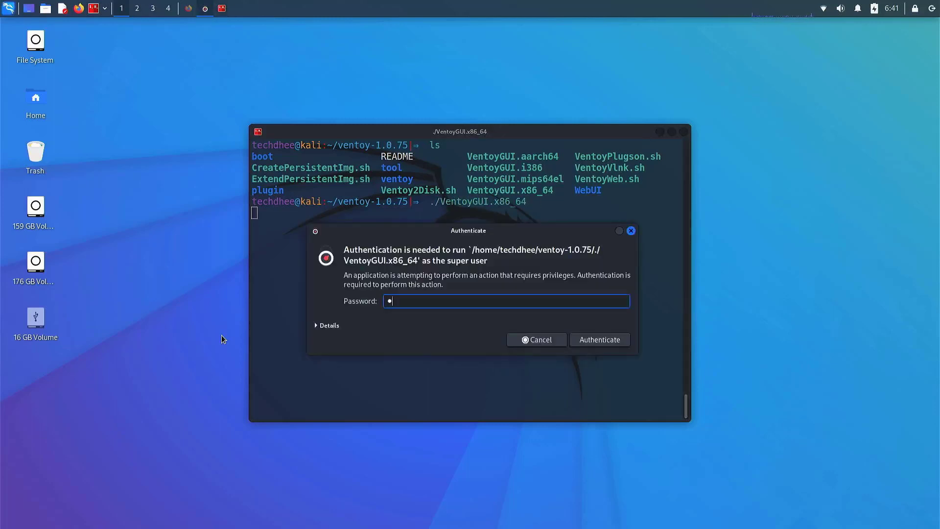
{"action": "key", "text": "Return"}
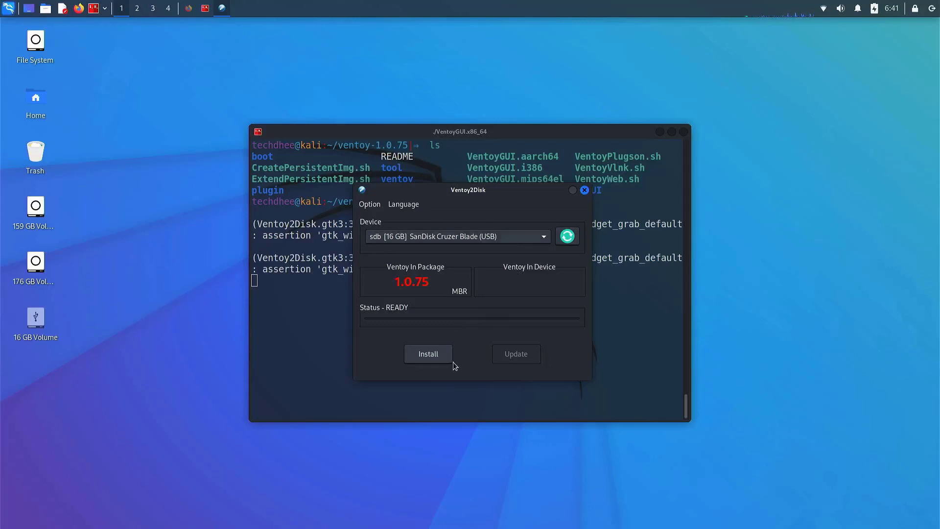
Step: Install Ventoy onto the 16 GB SanDisk drive, confirming both wipe warnings and the success message
{"action": "left_click", "coordinate": [429, 361]}
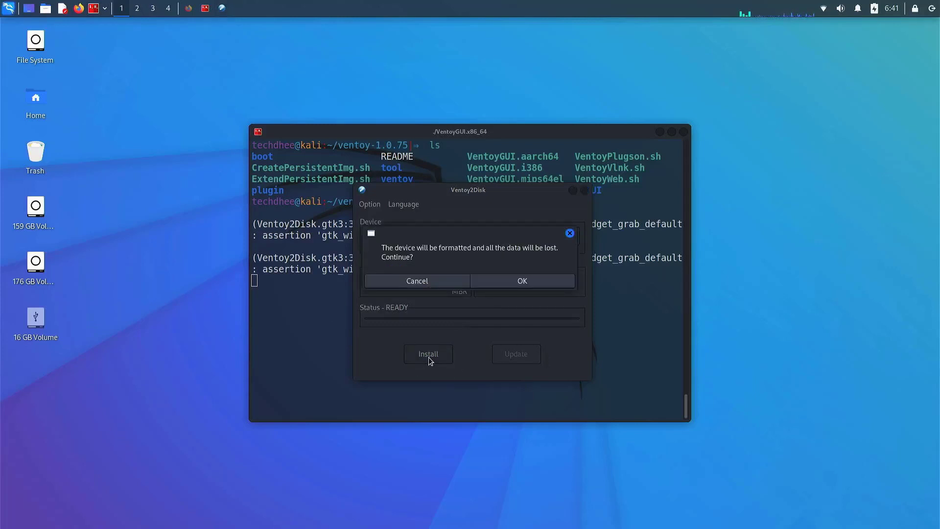
{"action": "left_click", "coordinate": [548, 283]}
{"action": "left_click", "coordinate": [530, 285]}
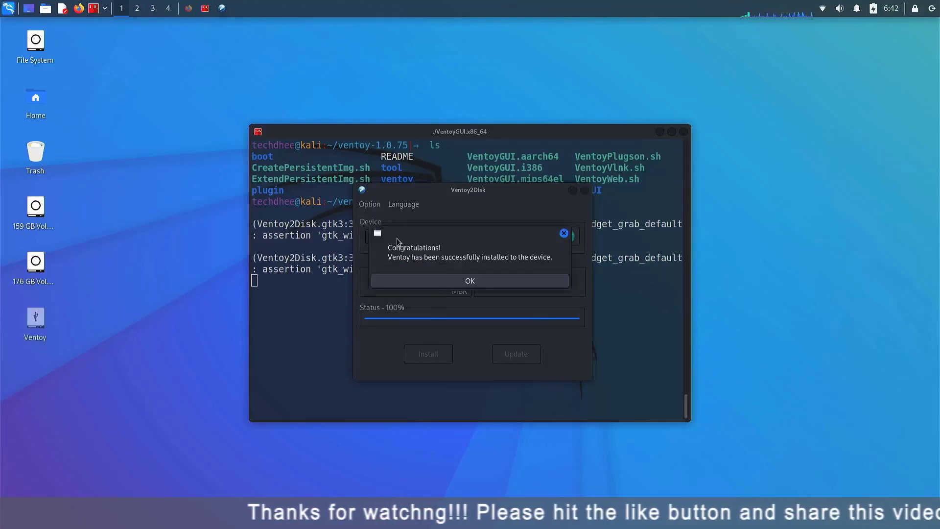
{"action": "left_click", "coordinate": [471, 282]}
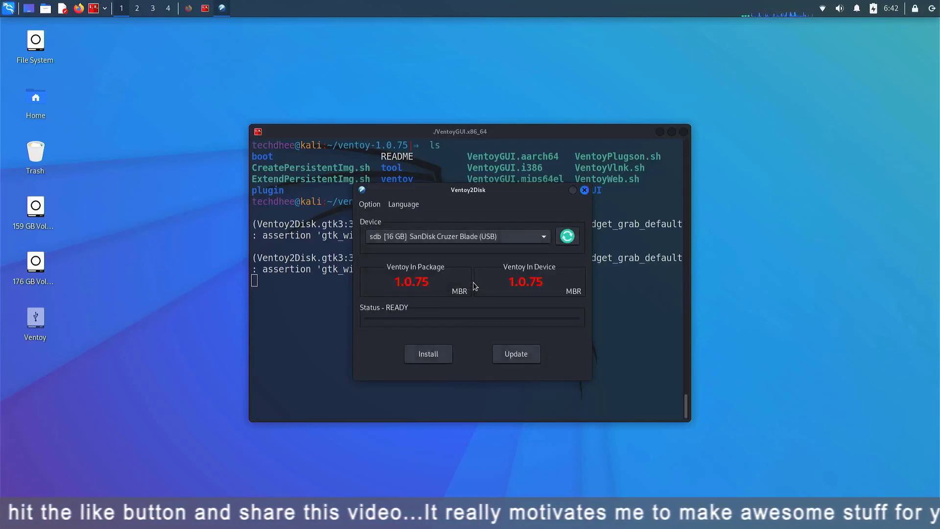
Step: Close the installer and terminal, send both ISOs from the 159 GB Volume to Ventoy, then close Thunar
{"action": "left_click", "coordinate": [585, 189]}
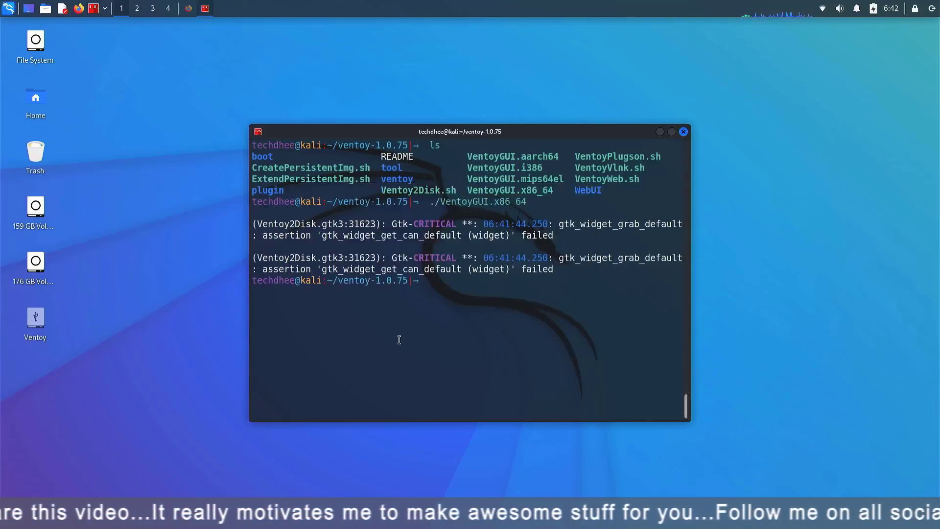
{"action": "left_click", "coordinate": [683, 132]}
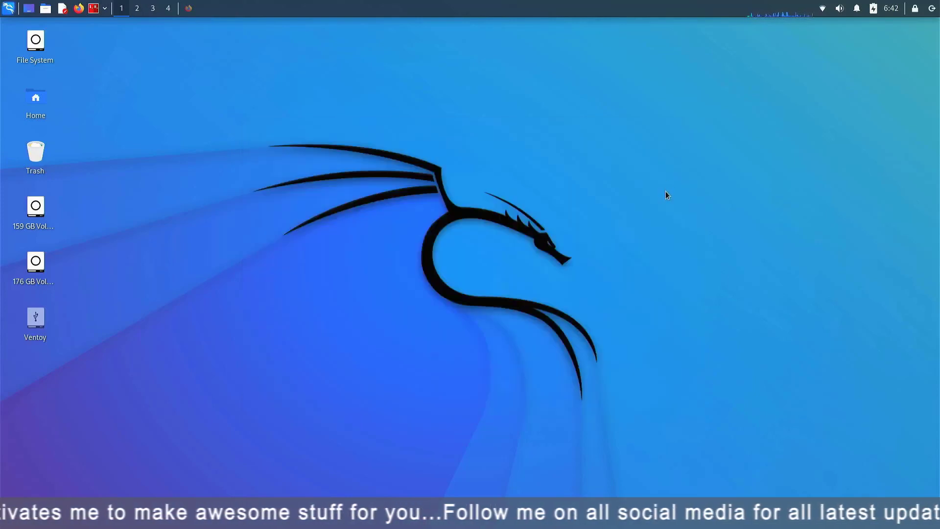
{"action": "double_click", "coordinate": [42, 209]}
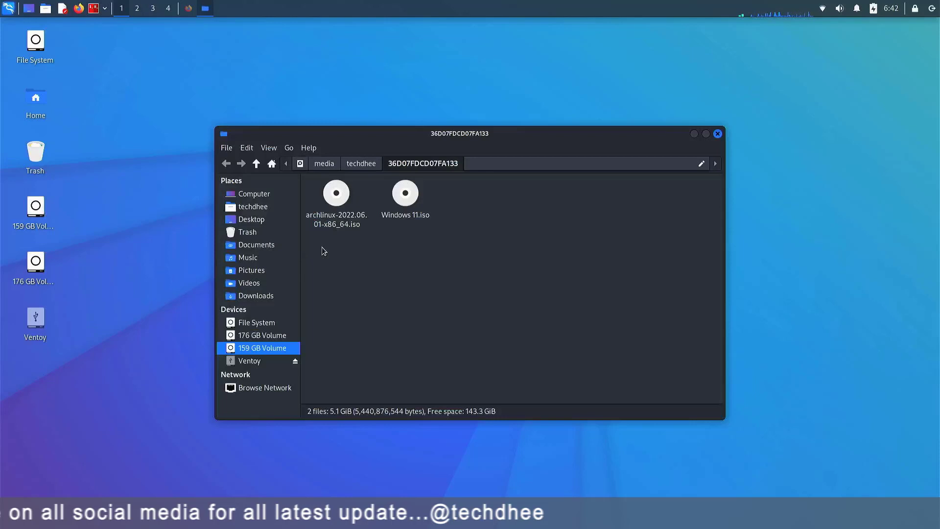
{"action": "left_click_drag", "start_coordinate": [322, 247], "coordinate": [418, 201]}
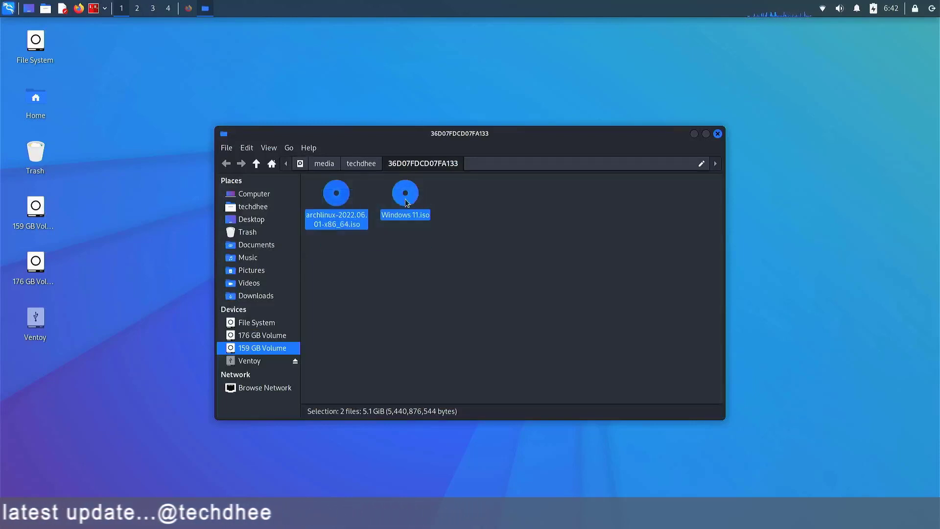
{"action": "right_click", "coordinate": [405, 200]}
{"action": "mouse_move", "coordinate": [554, 219]}
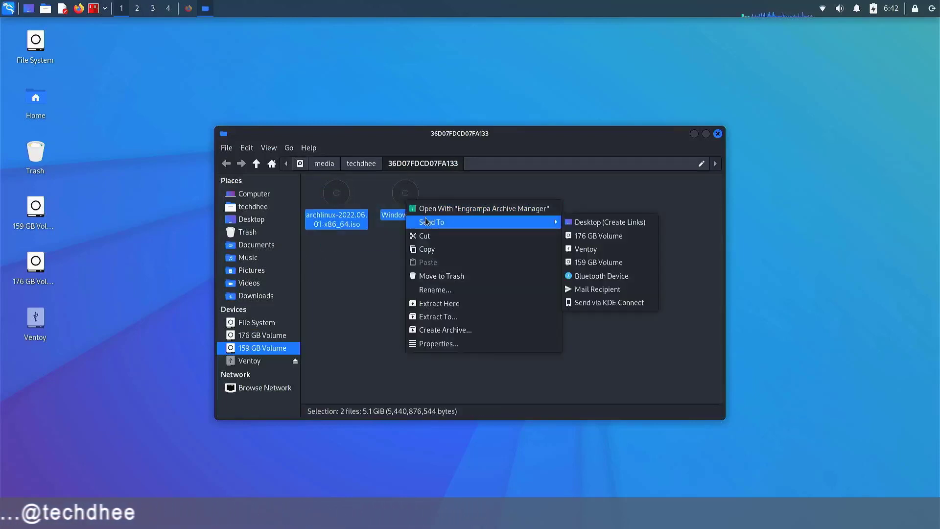
{"action": "left_click", "coordinate": [592, 251]}
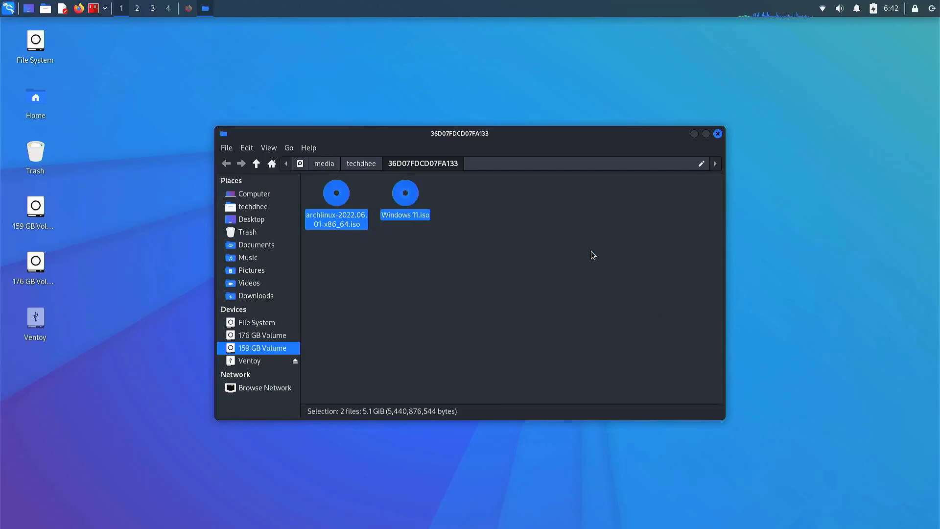
{"action": "left_click", "coordinate": [717, 134]}
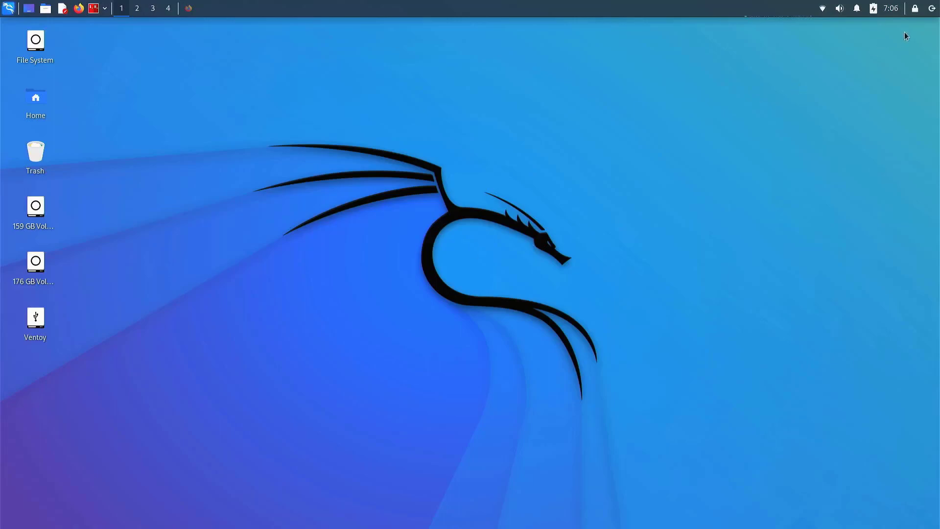
Step: Restart and boot from the UEFI : USB : SanDisk entry in the firmware boot menu
{"action": "left_click", "coordinate": [932, 8]}
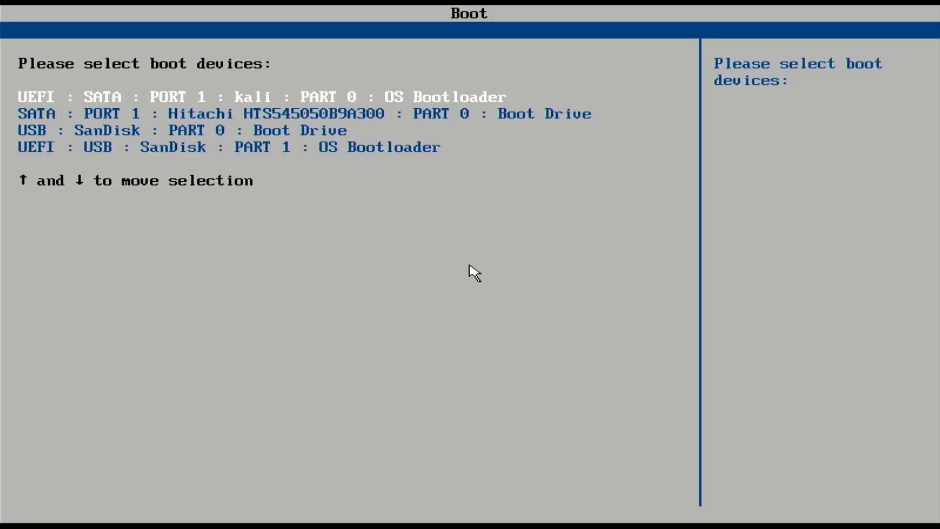
{"action": "key", "text": "Down"}
{"action": "key", "text": "Down"}
{"action": "key", "text": "Down"}
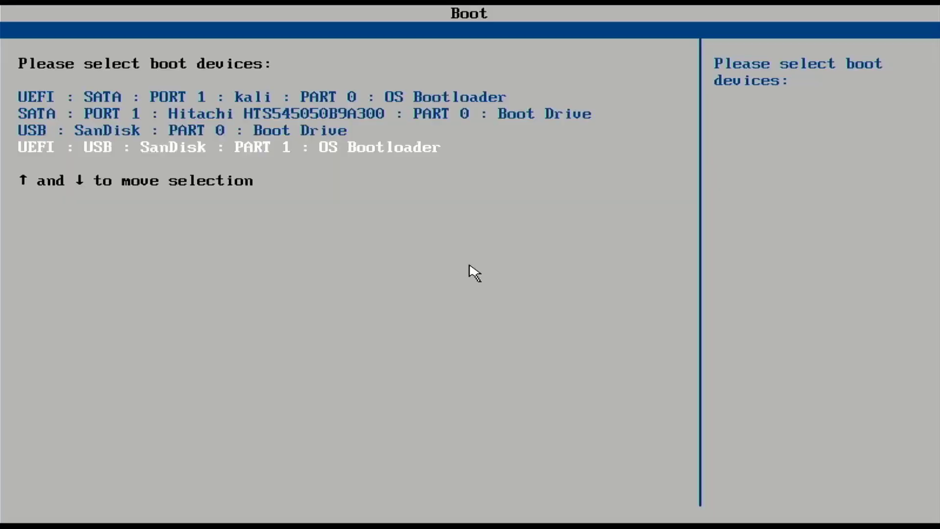
{"action": "key", "text": "Return"}
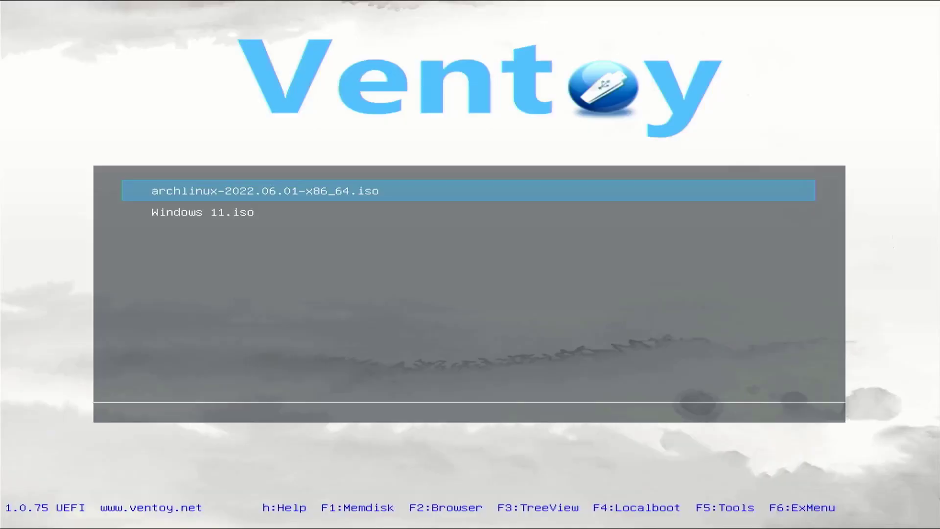
Step: Browse the Ventoy entries and settle on archlinux-2022.06.01-x86_64.iso to boot it
{"action": "key", "text": "Down"}
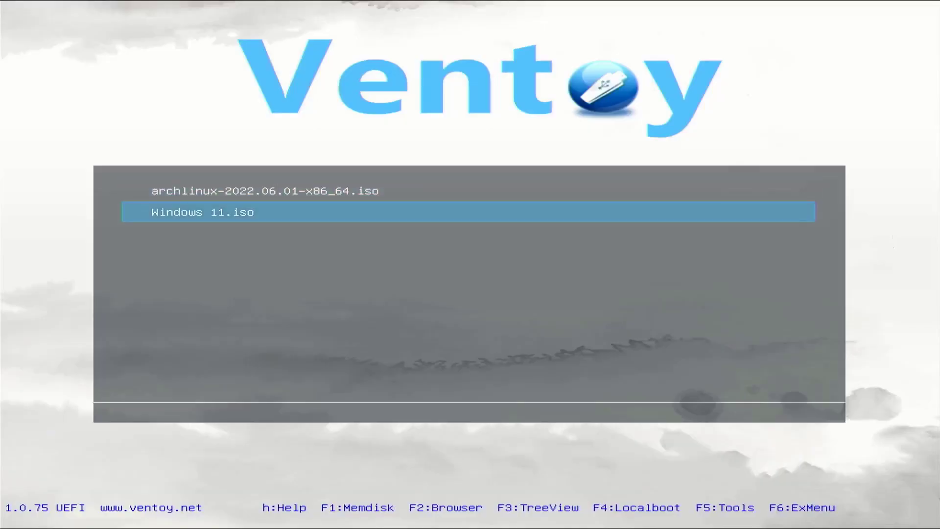
{"action": "key", "text": "Up"}
{"action": "key", "text": "Down"}
{"action": "key", "text": "Up"}
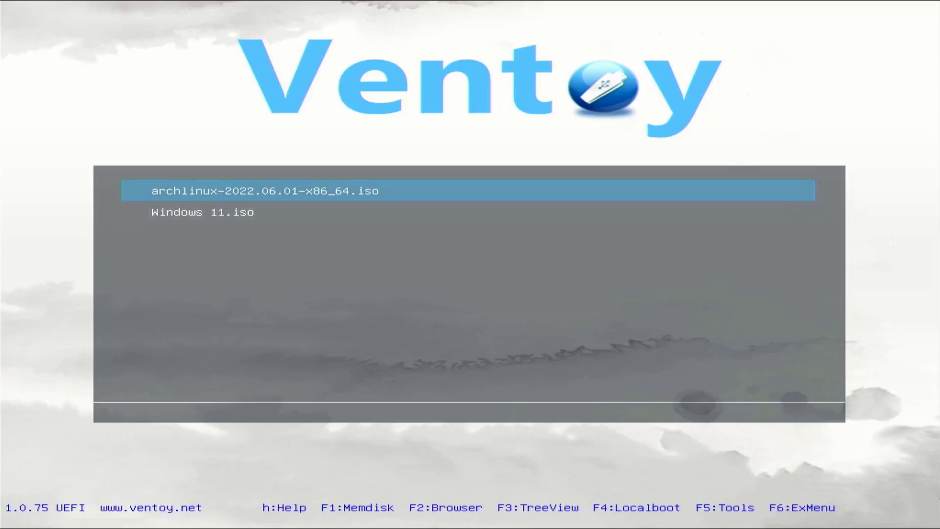
{"action": "key", "text": "Down"}
{"action": "key", "text": "Up"}
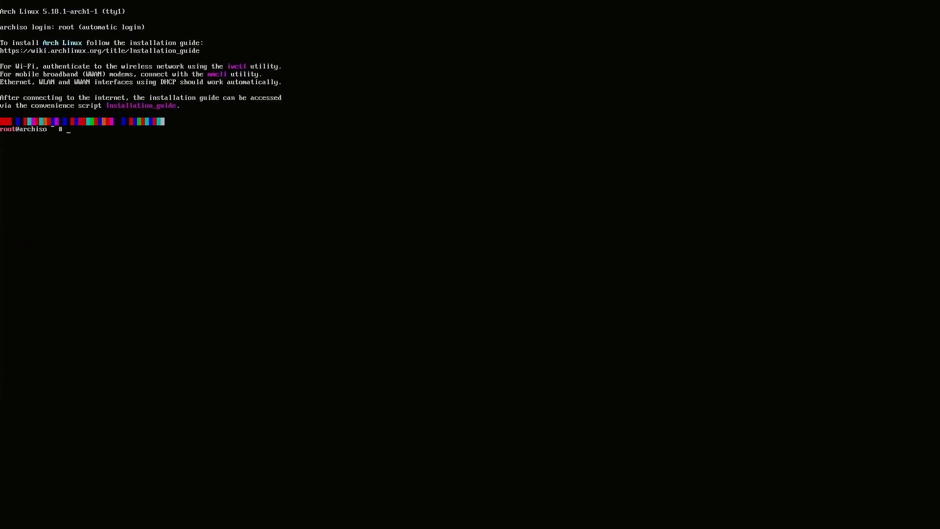
Step: Reboot Arch, open the F10 boot menu, and select Windows 11.iso in Ventoy
{"action": "type", "text": "oot"}
{"action": "key", "text": "Return"}
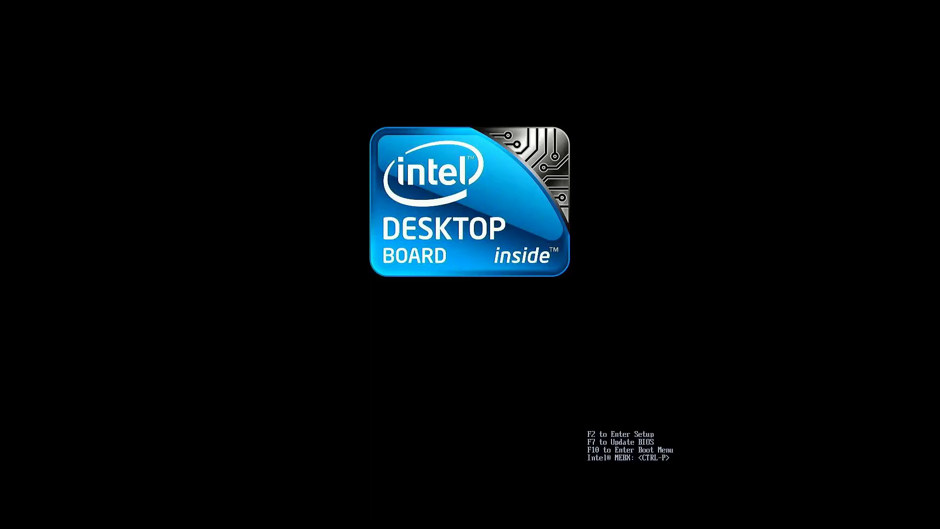
{"action": "key", "text": "F10"}
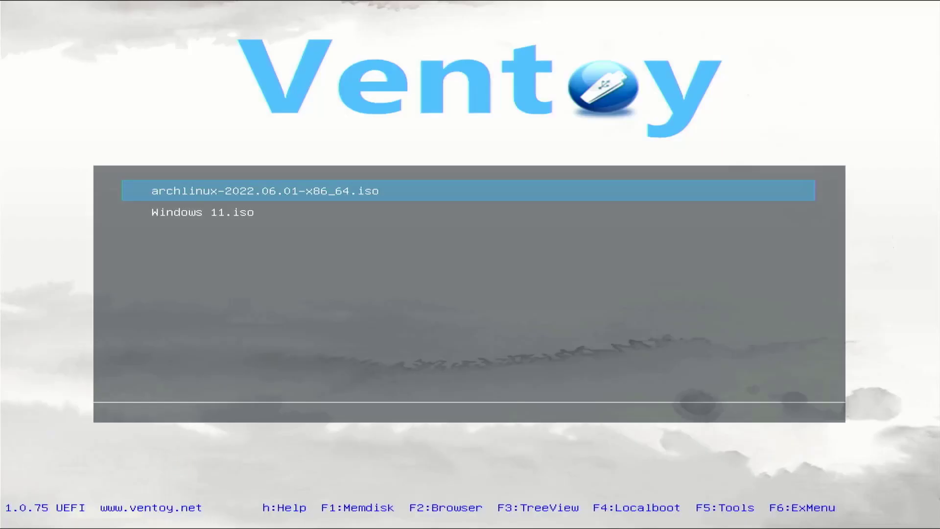
{"action": "key", "text": "Down"}
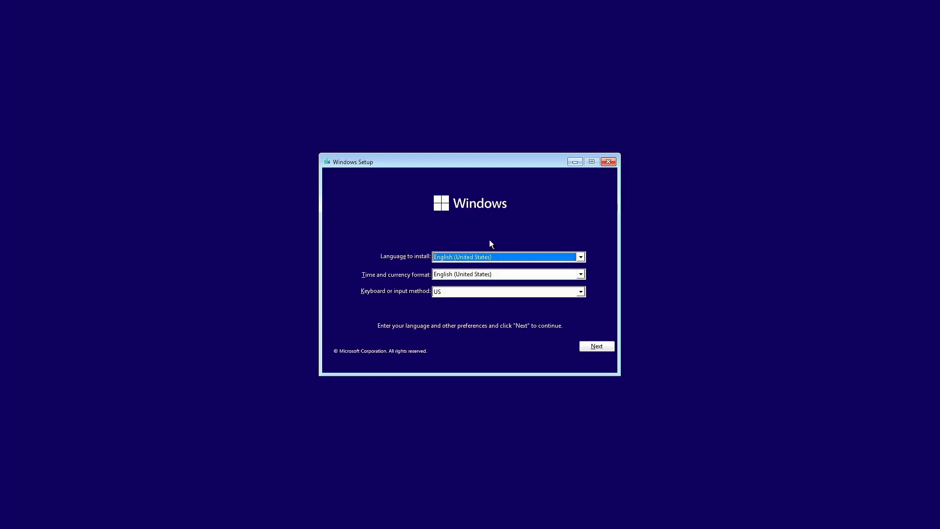
Step: Cancel the Windows 11 installation from the Setup window
{"action": "left_click", "coordinate": [608, 162]}
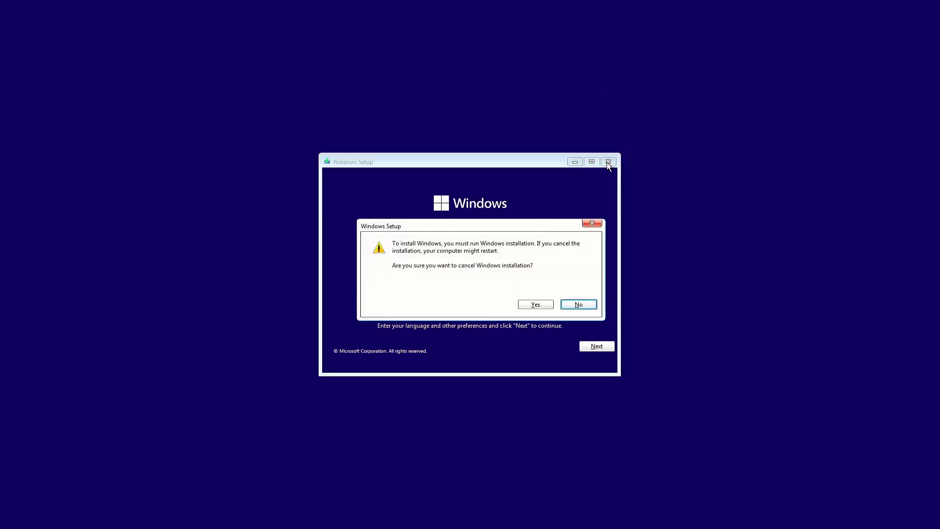